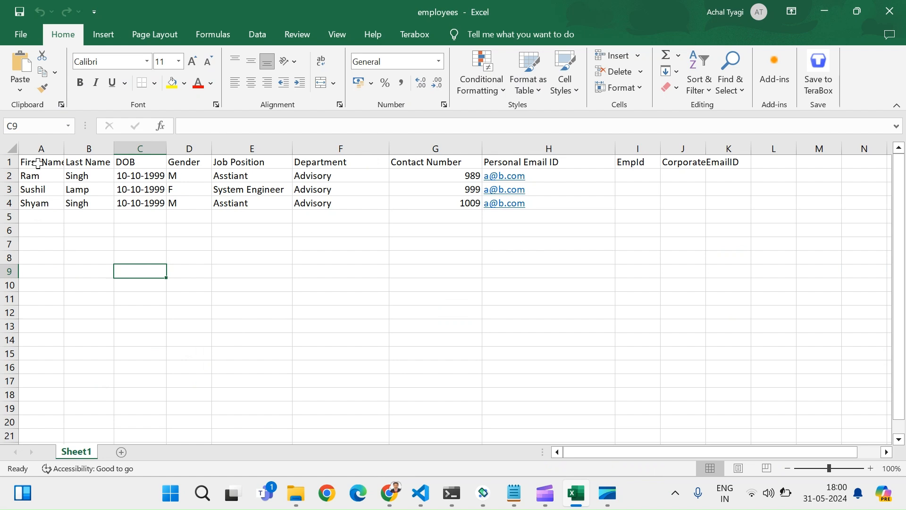
Step: Review the employees sheet data and mark the empty cells A5:B5 for the new names
{"action": "left_click", "coordinate": [38, 163]}
{"action": "left_click_drag", "start_coordinate": [39, 163], "coordinate": [196, 203]}
{"action": "left_click", "coordinate": [34, 204]}
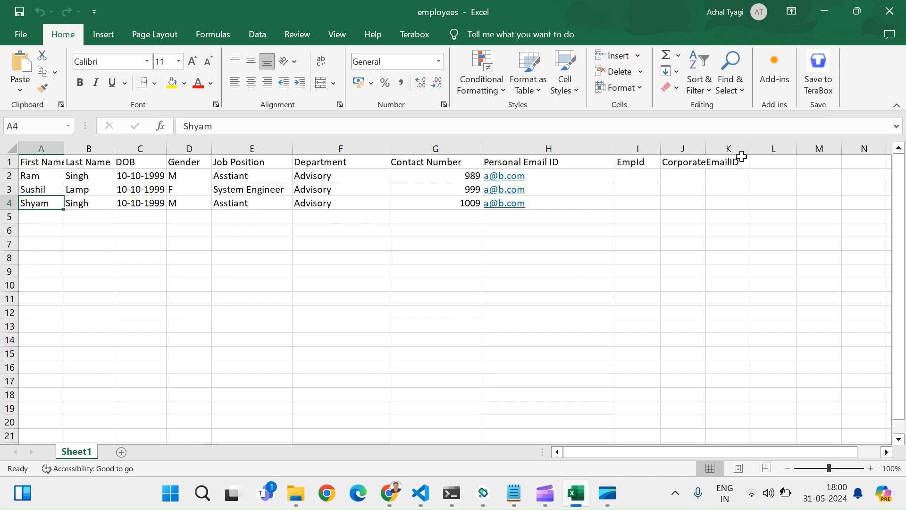
{"action": "left_click", "coordinate": [36, 215]}
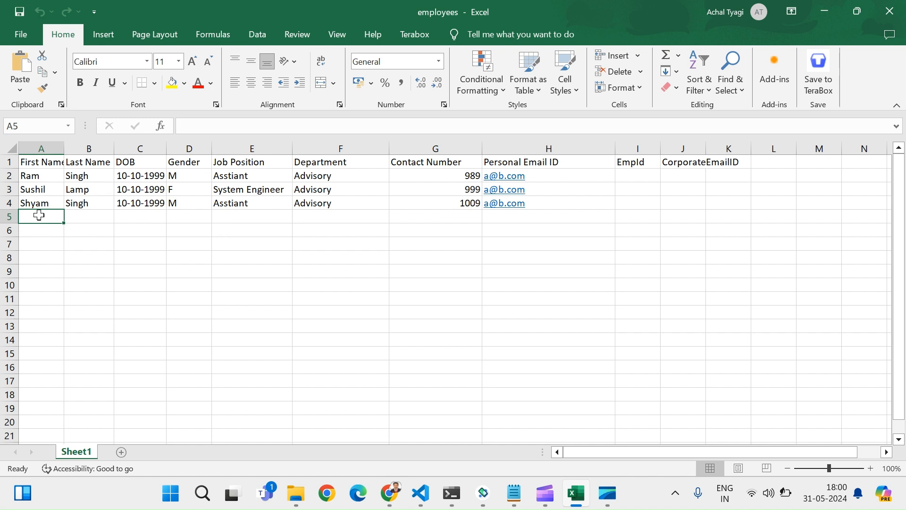
{"action": "left_click_drag", "start_coordinate": [39, 214], "coordinate": [93, 215]}
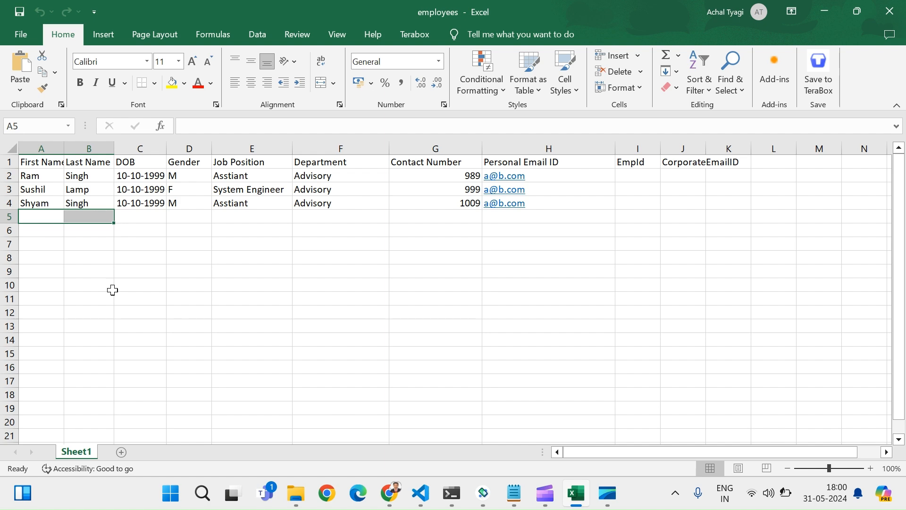
Step: Add a Set Values (Cells) step to the flow as step 10, just before End
{"action": "key", "text": "alt+Tab"}
{"action": "key", "text": "alt+Tab"}
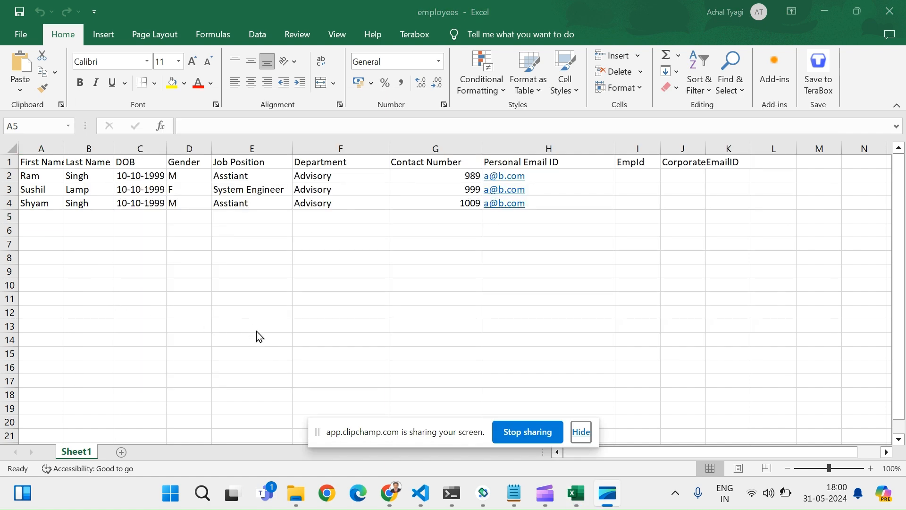
{"action": "key", "text": "alt+Tab"}
{"action": "key", "text": "alt+Tab"}
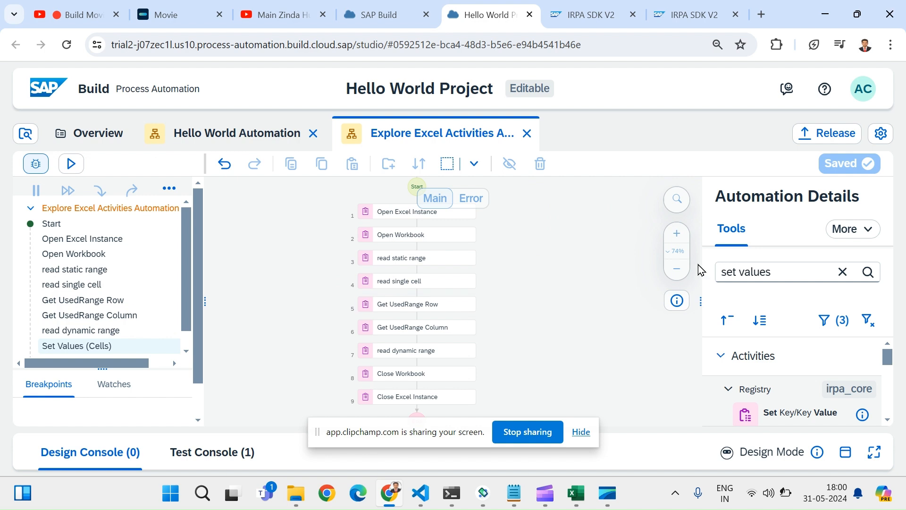
{"action": "scroll", "coordinate": [558, 342], "scroll_direction": "down", "scroll_amount": 2}
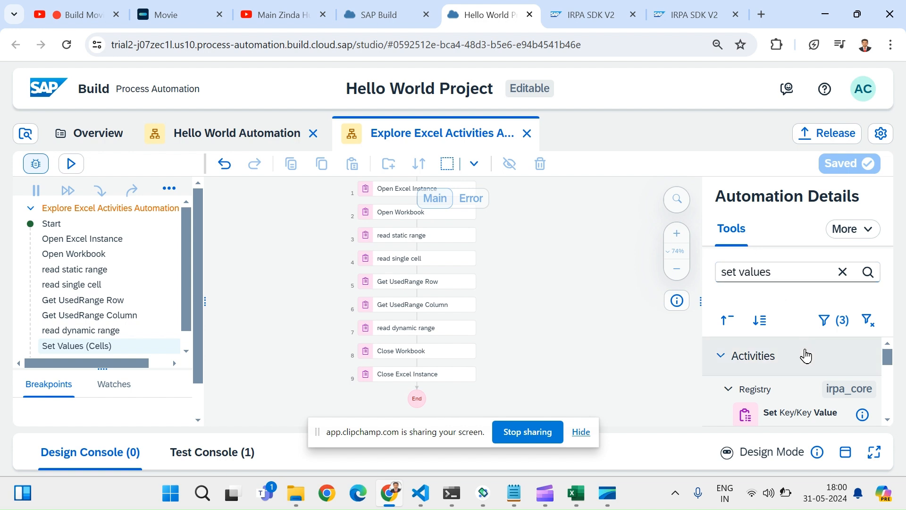
{"action": "scroll", "coordinate": [787, 401], "scroll_direction": "down", "scroll_amount": 3}
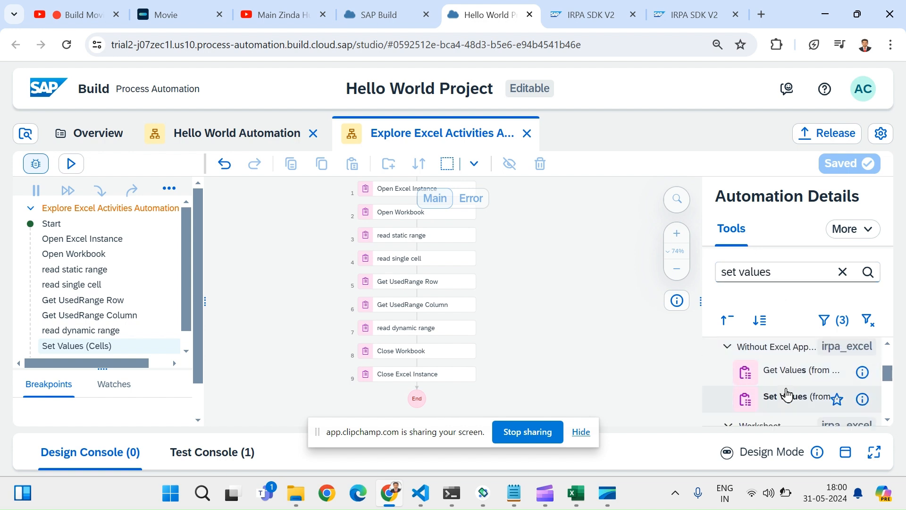
{"action": "scroll", "coordinate": [786, 394], "scroll_direction": "down", "scroll_amount": 2}
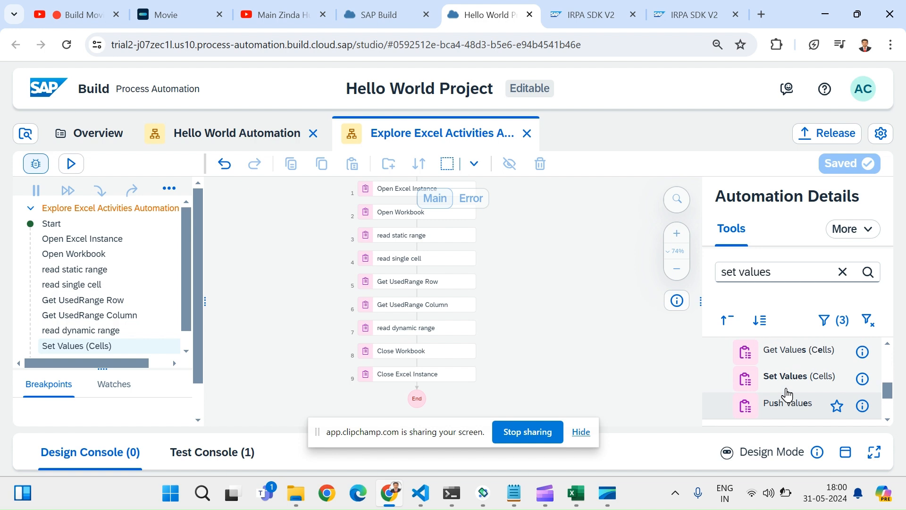
{"action": "left_click_drag", "start_coordinate": [787, 395], "coordinate": [416, 386]}
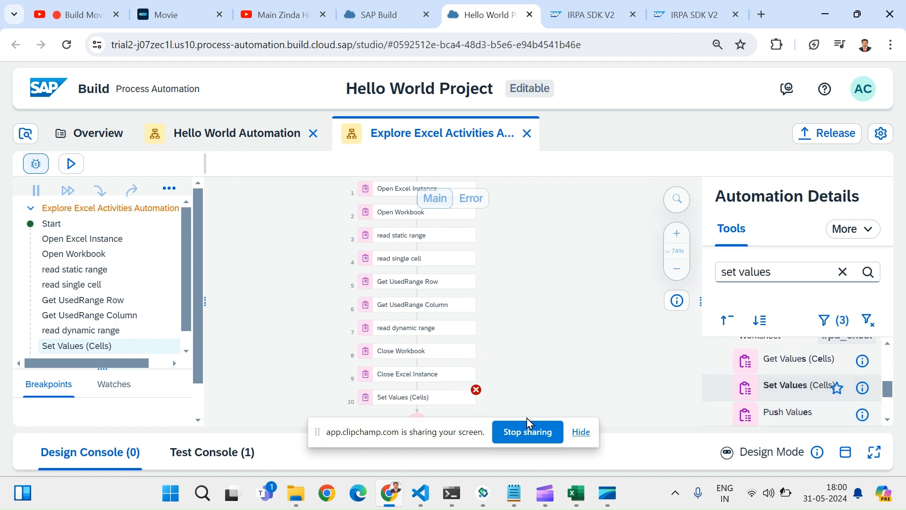
{"action": "left_click", "coordinate": [578, 434]}
{"action": "scroll", "coordinate": [547, 402], "scroll_direction": "down", "scroll_amount": 2}
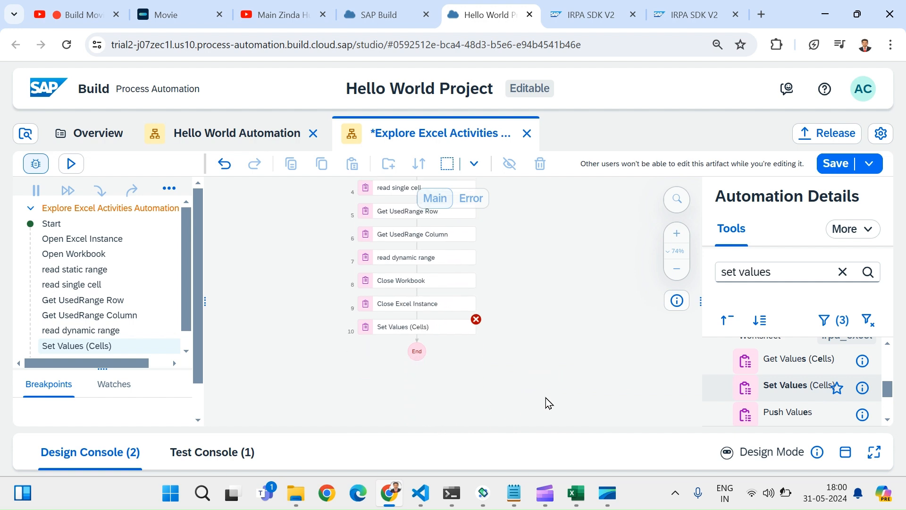
{"action": "scroll", "coordinate": [548, 403], "scroll_direction": "up", "scroll_amount": 1}
Step: Move Set Values (Cells) up to step 8 after read dynamic range and review its values parameter help
{"action": "left_click", "coordinate": [409, 374]}
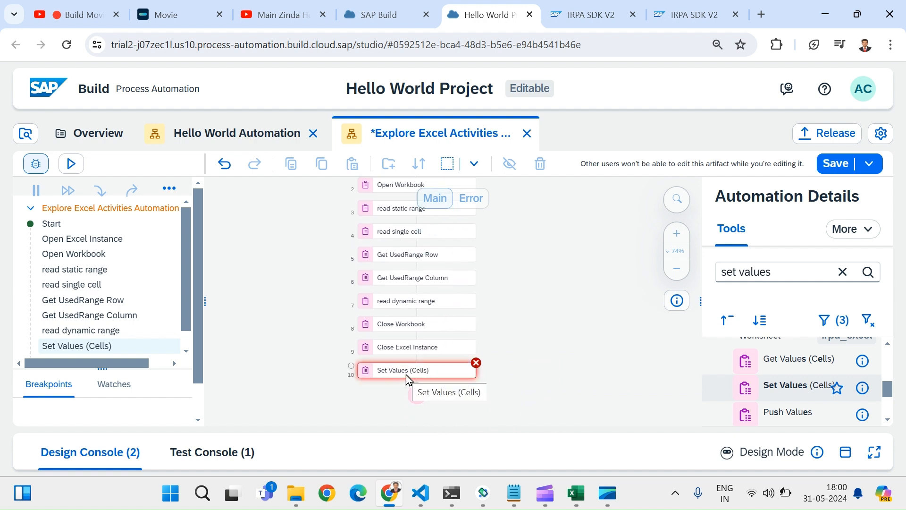
{"action": "left_click_drag", "start_coordinate": [405, 355], "coordinate": [398, 323]}
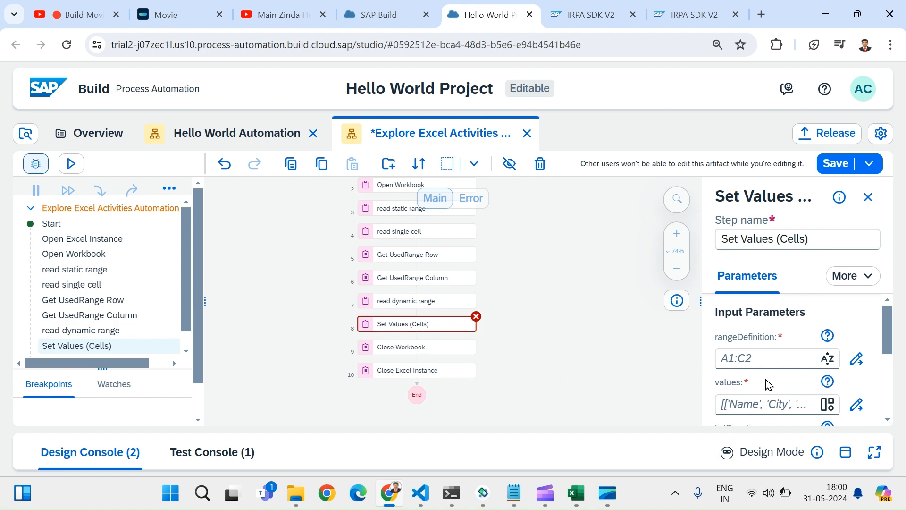
{"action": "scroll", "coordinate": [766, 385], "scroll_direction": "down", "scroll_amount": 1}
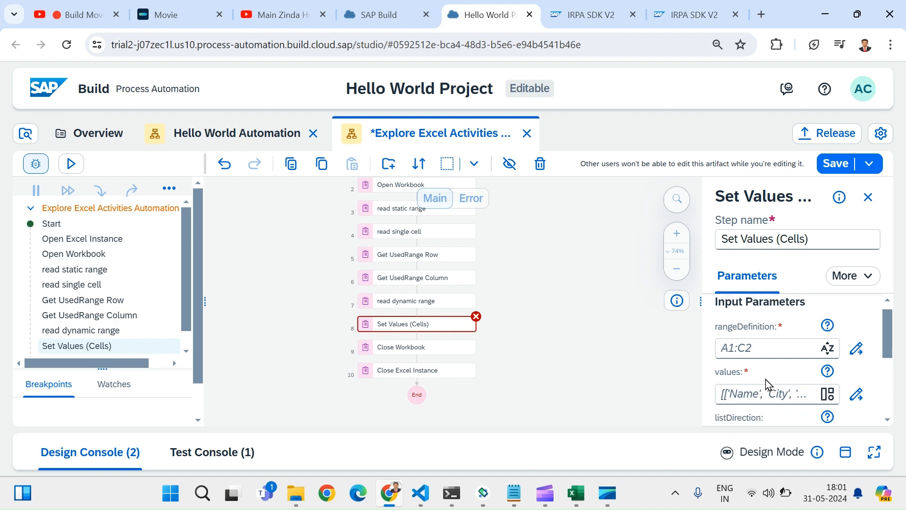
{"action": "scroll", "coordinate": [766, 385], "scroll_direction": "down", "scroll_amount": 2}
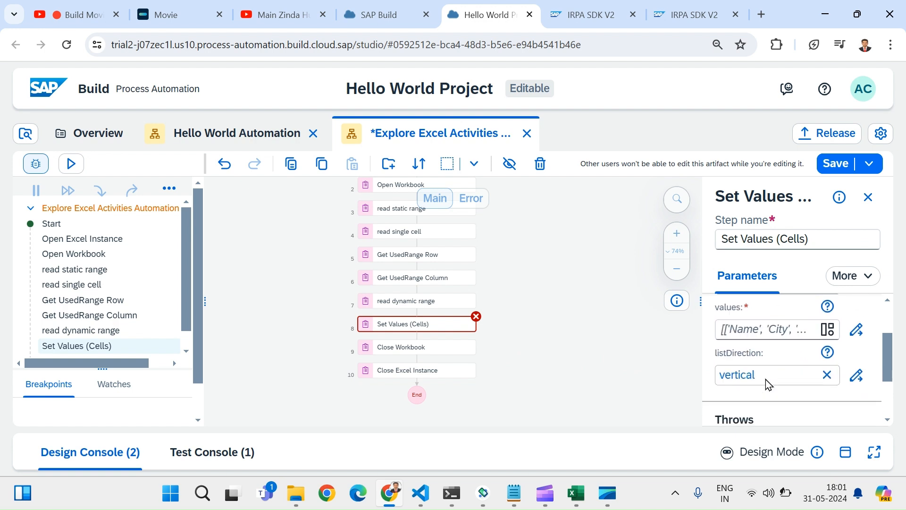
{"action": "scroll", "coordinate": [766, 384], "scroll_direction": "up", "scroll_amount": 3}
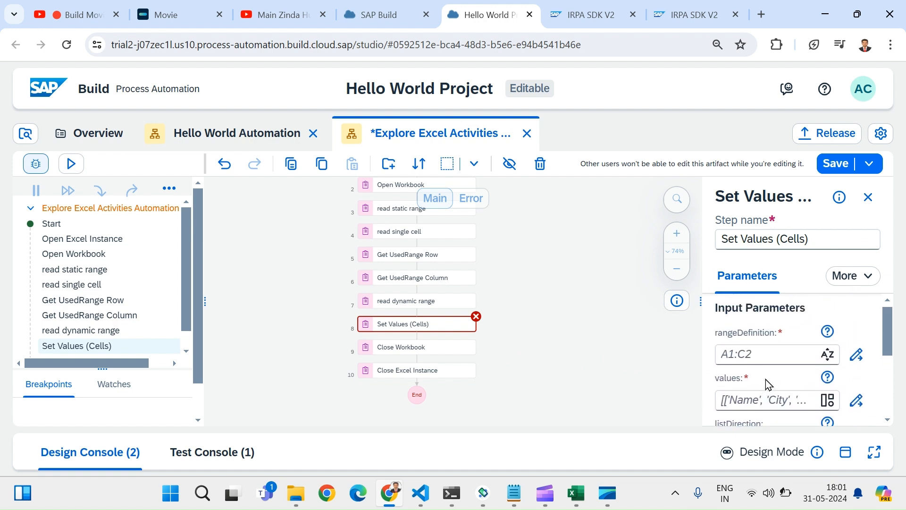
{"action": "scroll", "coordinate": [767, 385], "scroll_direction": "down", "scroll_amount": 1}
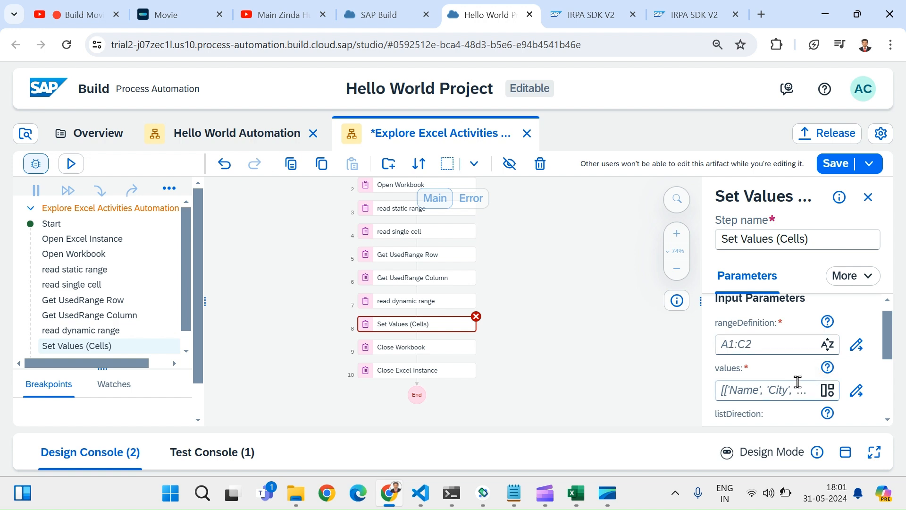
{"action": "left_click", "coordinate": [826, 376]}
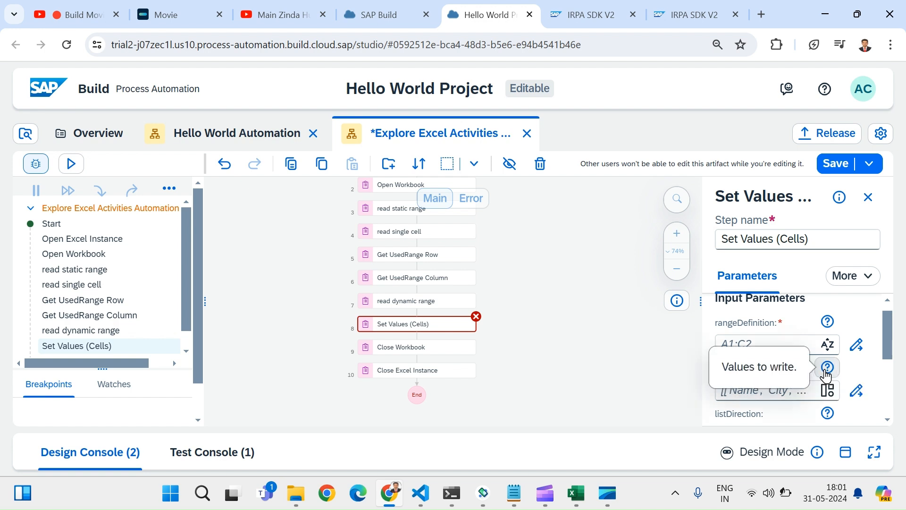
{"action": "left_click", "coordinate": [780, 417]}
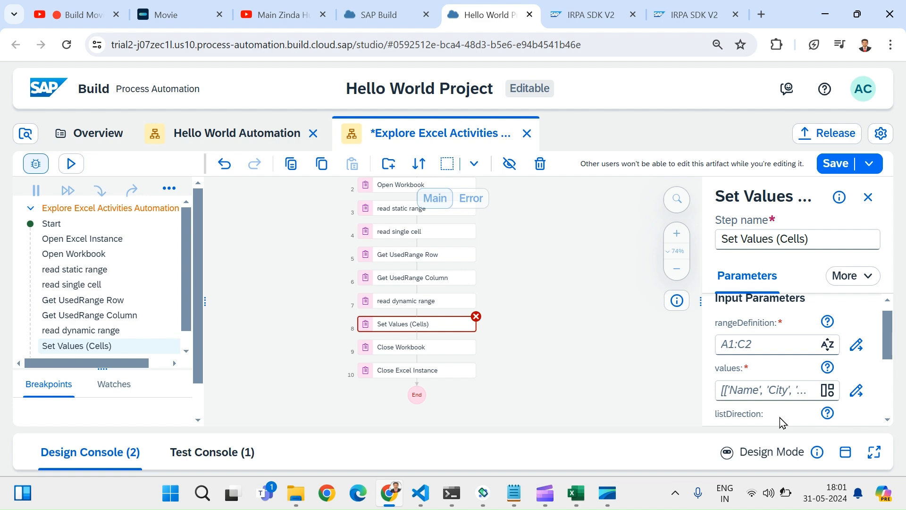
Step: Set the Set Values (Cells) rangeDefinition expression to A5:B5 after confirming the target cells in the sheet
{"action": "left_click", "coordinate": [856, 357]}
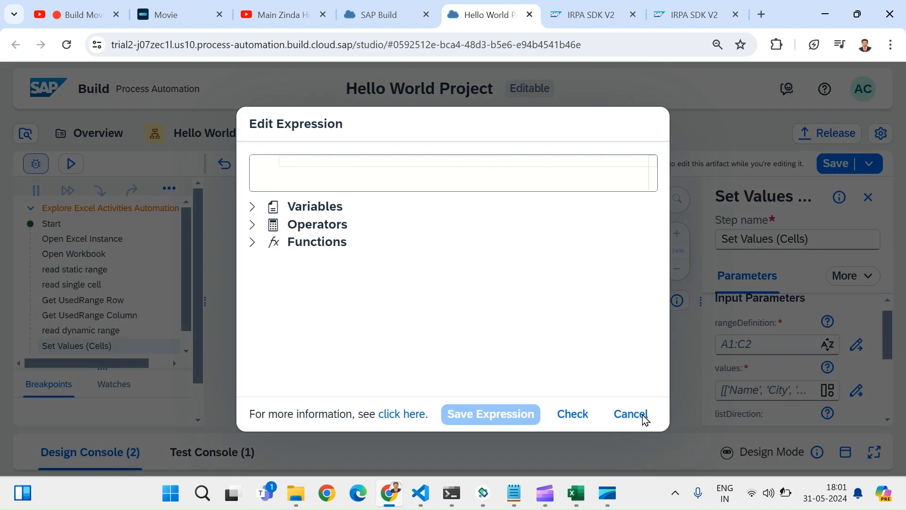
{"action": "left_click", "coordinate": [579, 488]}
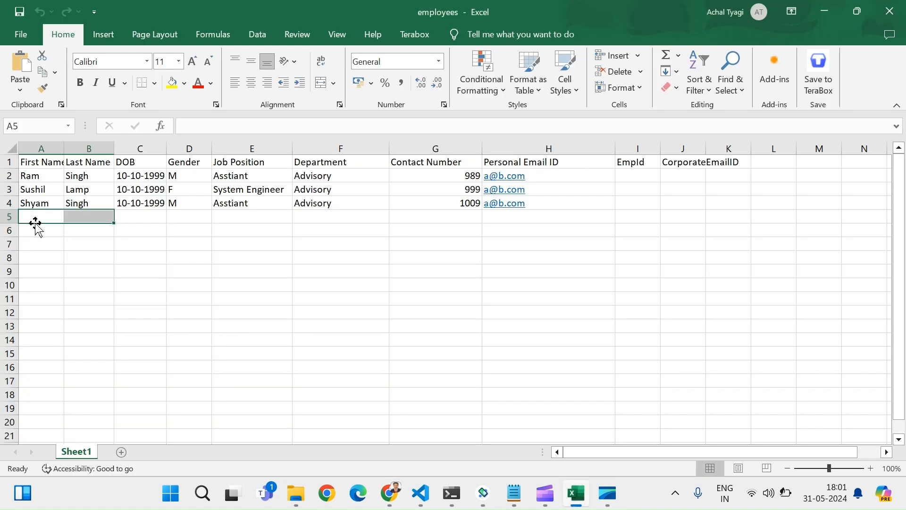
{"action": "left_click", "coordinate": [34, 217]}
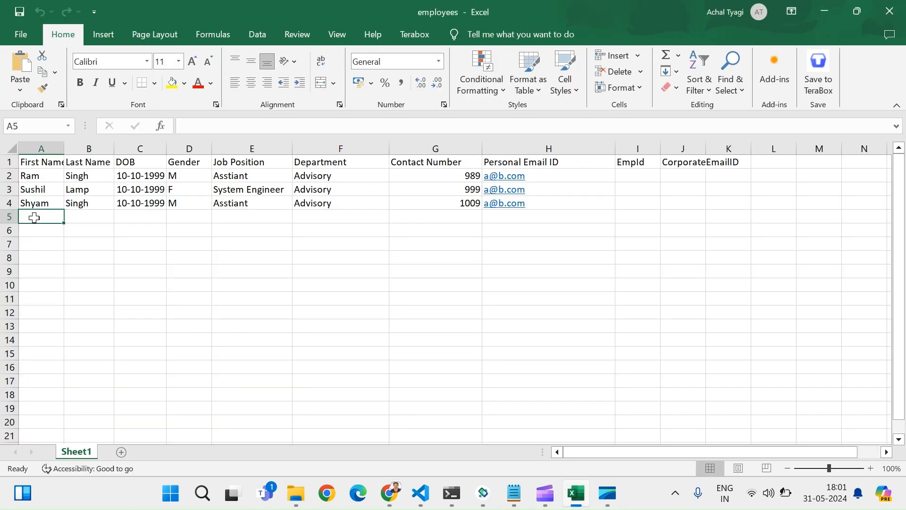
{"action": "left_click", "coordinate": [106, 218]}
{"action": "key", "text": "alt+Tab"}
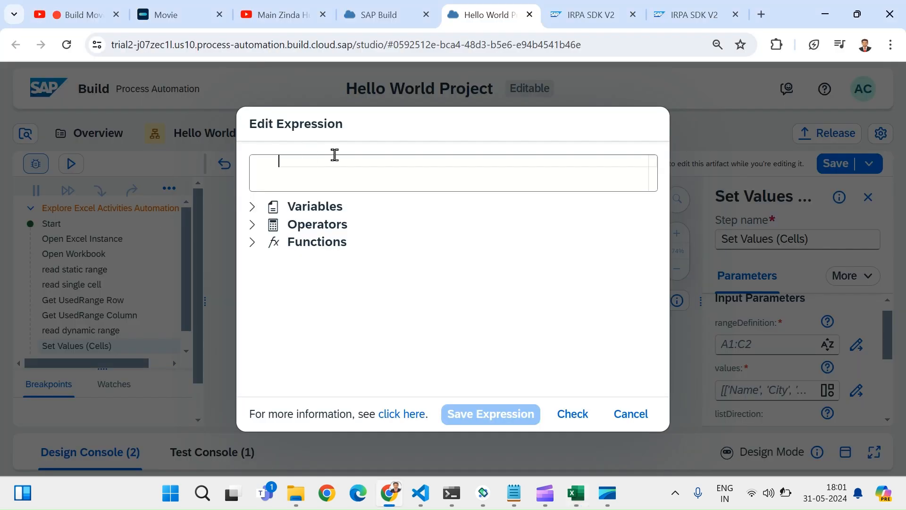
{"action": "type", "text": "\"A"}
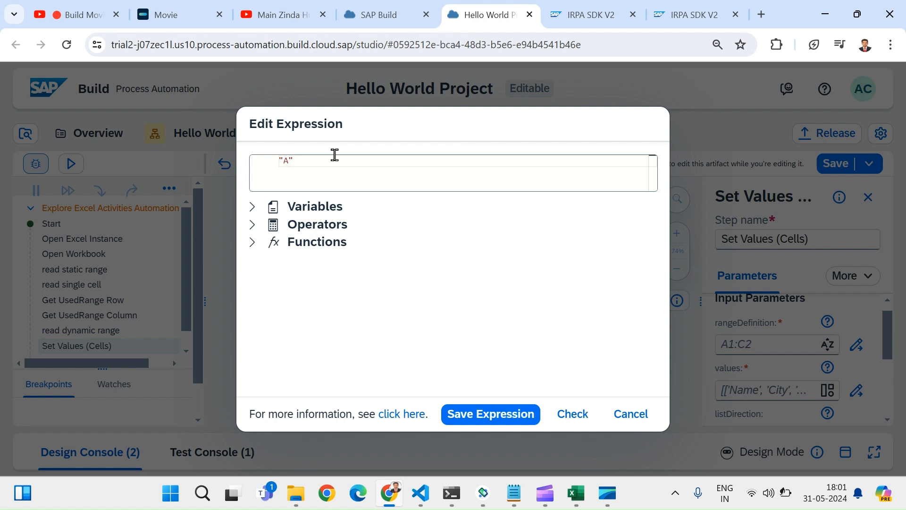
{"action": "type", "text": "%:"}
{"action": "key", "text": "BackSpace"}
{"action": "key", "text": "BackSpace"}
{"action": "type", "text": "5:B5"}
{"action": "left_click", "coordinate": [572, 414]}
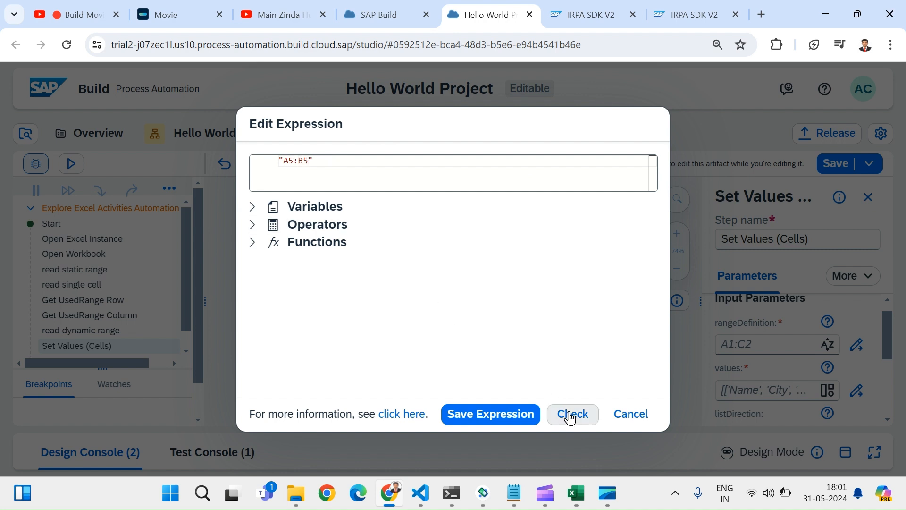
{"action": "left_click", "coordinate": [492, 415]}
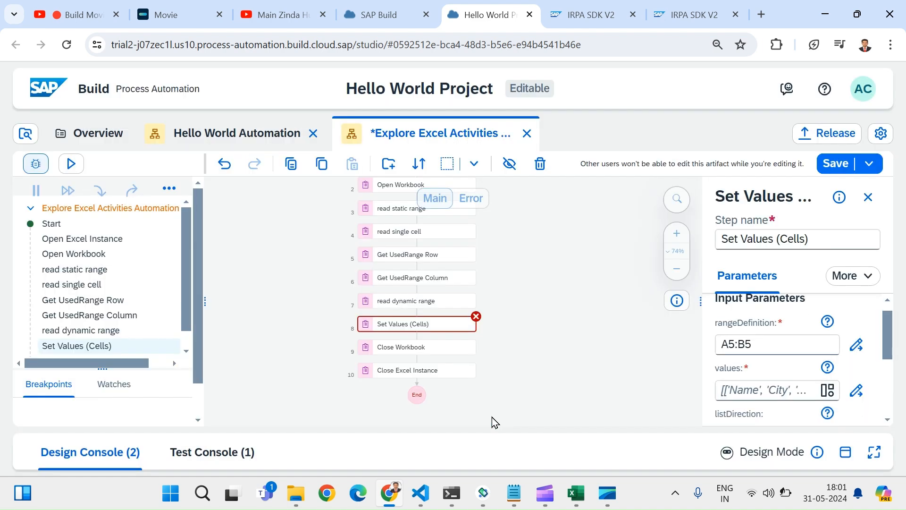
Step: Give Set Values (Cells) a nested-array values expression with a first and last name, then save
{"action": "left_click", "coordinate": [851, 400]}
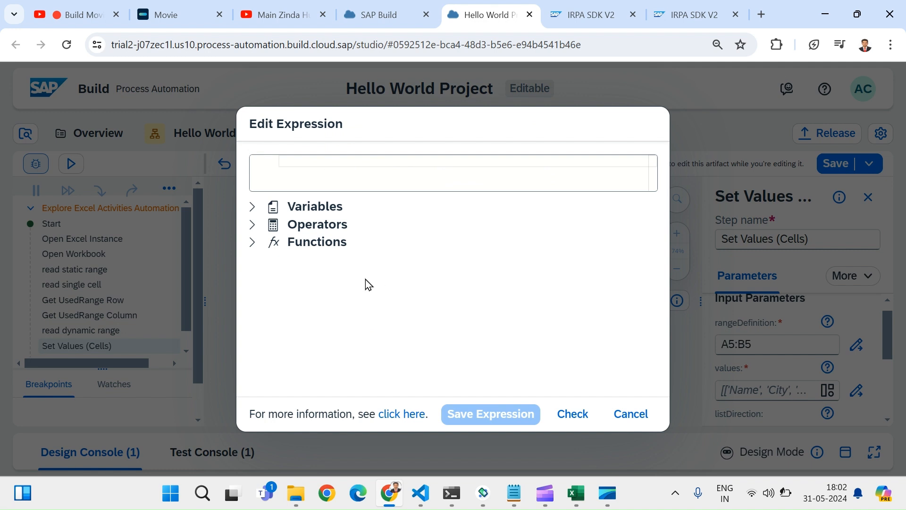
{"action": "type", "text": "[]"}
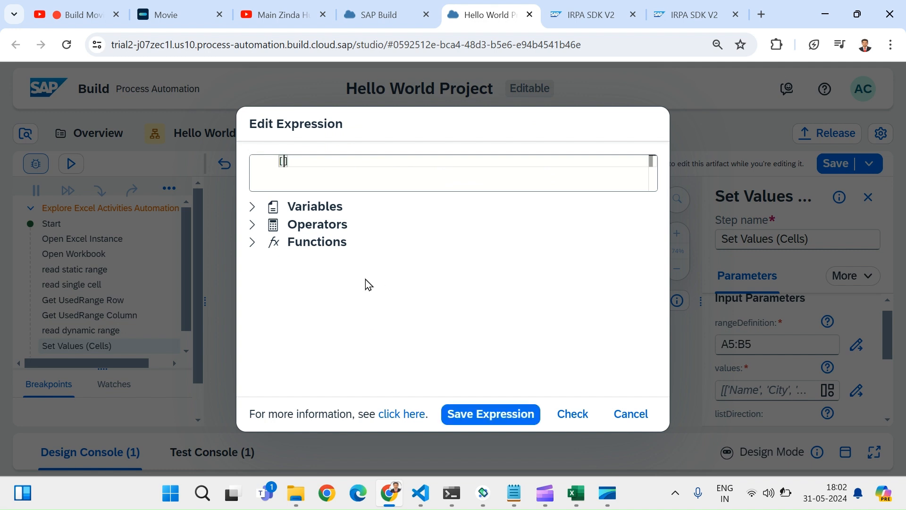
{"action": "type", "text": "[\"L"}
{"action": "key", "text": "BackSpace"}
{"action": "type", "text": "Will\",\"Smith"}
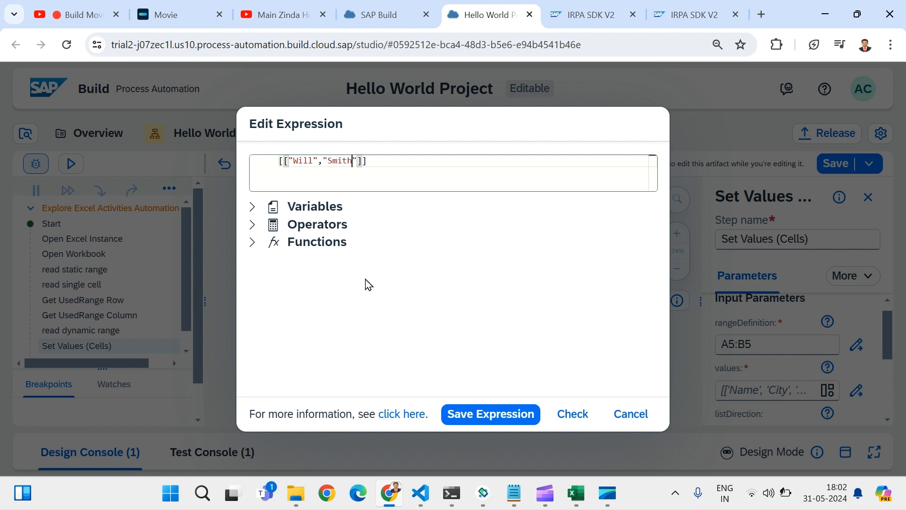
{"action": "left_click", "coordinate": [388, 163]}
{"action": "left_click_drag", "start_coordinate": [388, 162], "coordinate": [363, 164]}
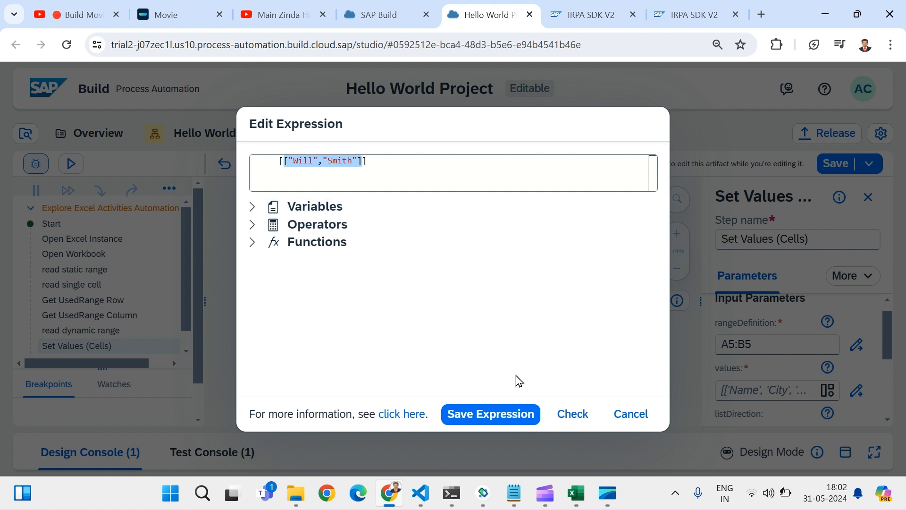
{"action": "left_click", "coordinate": [573, 416]}
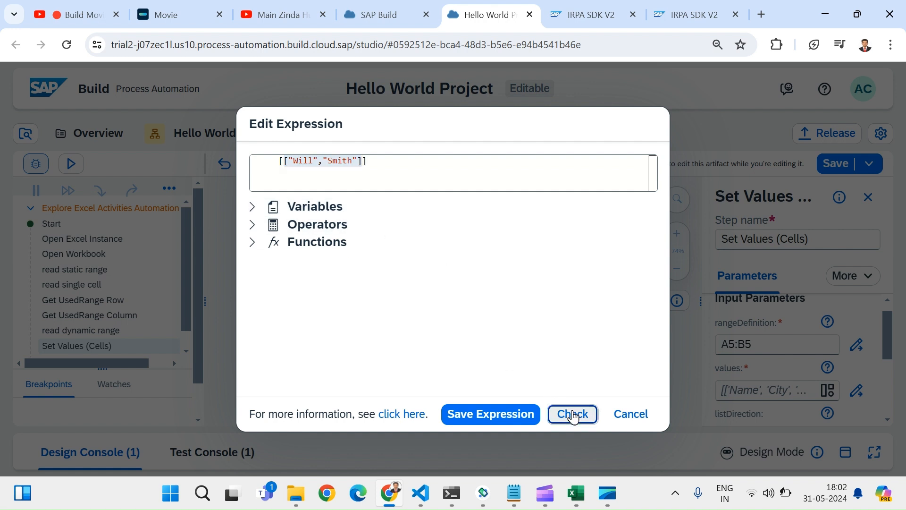
{"action": "left_click", "coordinate": [506, 422]}
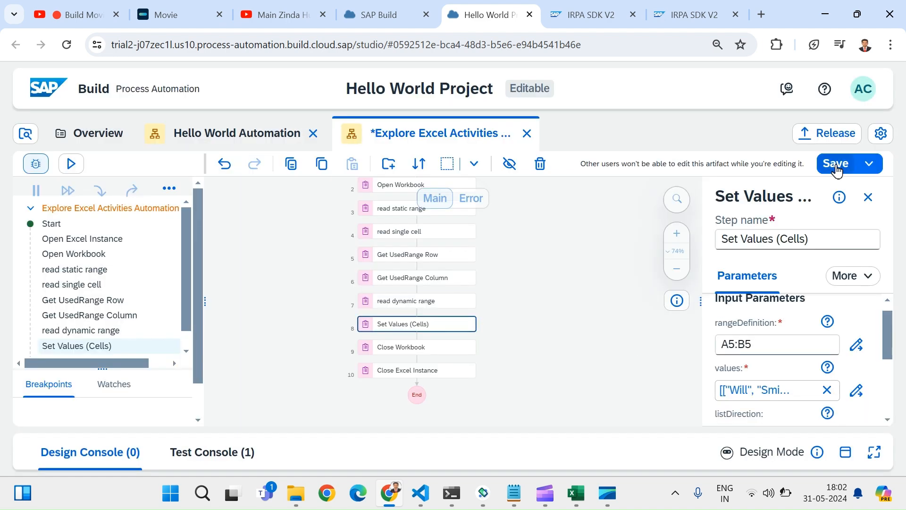
{"action": "left_click", "coordinate": [836, 165]}
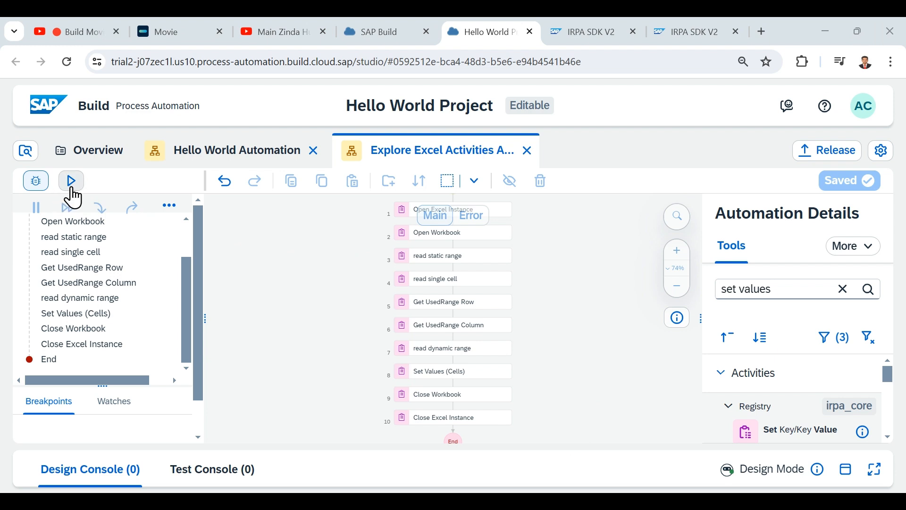
Step: Test-run the Explore Excel Activities automation and let the session finish writing the names to A5:B5
{"action": "left_click", "coordinate": [71, 181]}
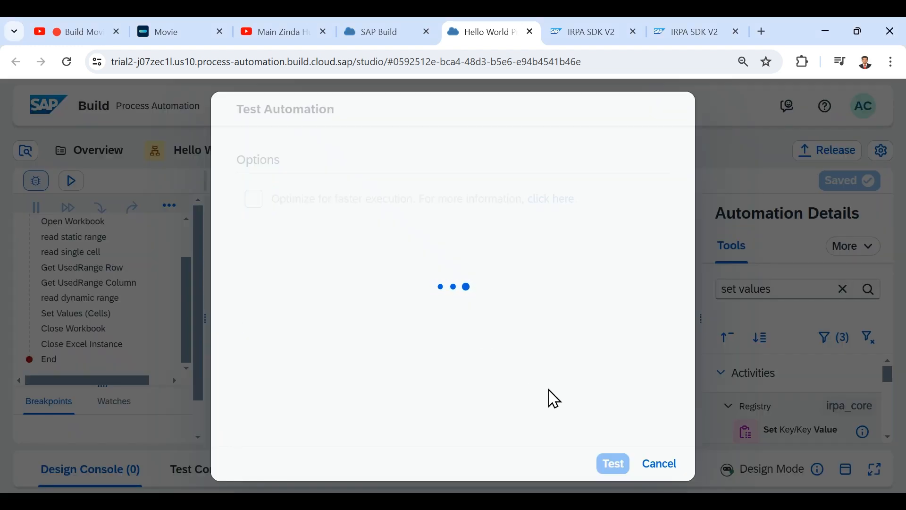
{"action": "left_click", "coordinate": [618, 470]}
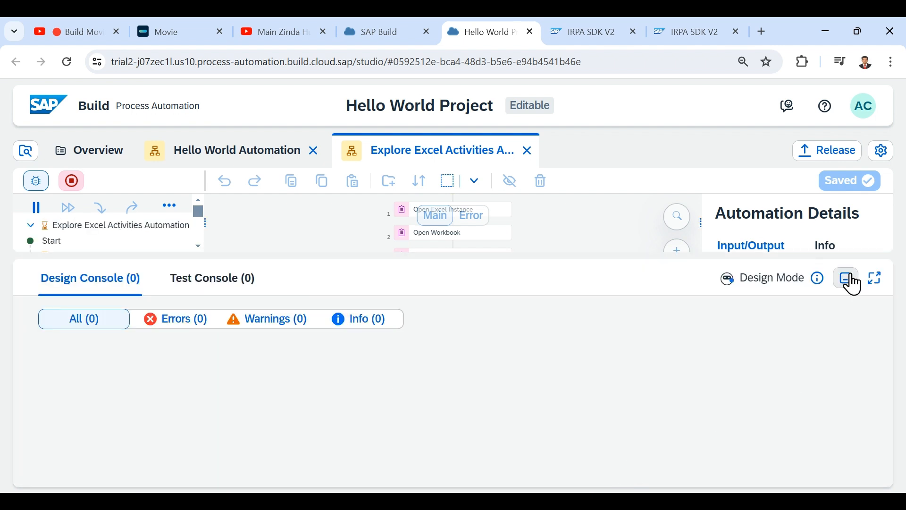
{"action": "left_click", "coordinate": [848, 279]}
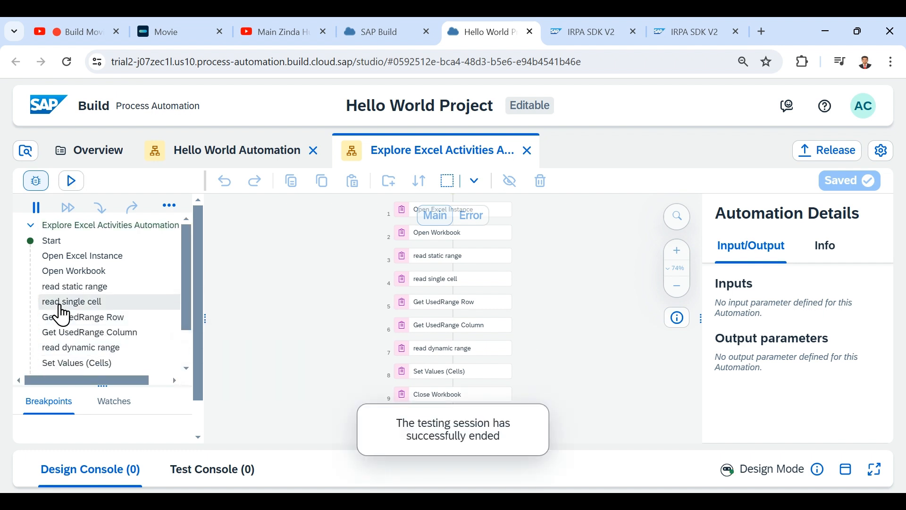
{"action": "scroll", "coordinate": [59, 305], "scroll_direction": "down", "scroll_amount": 2}
{"action": "scroll", "coordinate": [108, 338], "scroll_direction": "up", "scroll_amount": 2}
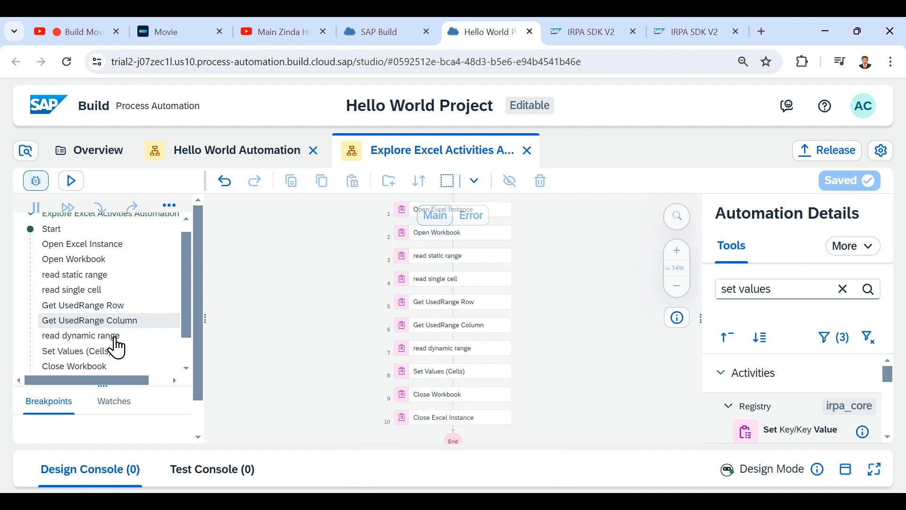
{"action": "scroll", "coordinate": [116, 347], "scroll_direction": "down", "scroll_amount": 2}
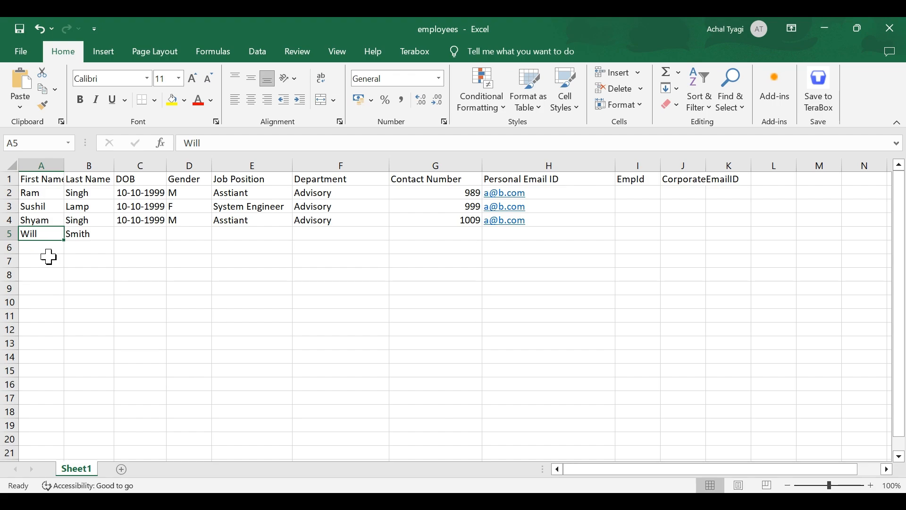
Step: Check the new name in row 5 of the employees sheet, then close the workbook
{"action": "key", "text": "alt+Tab"}
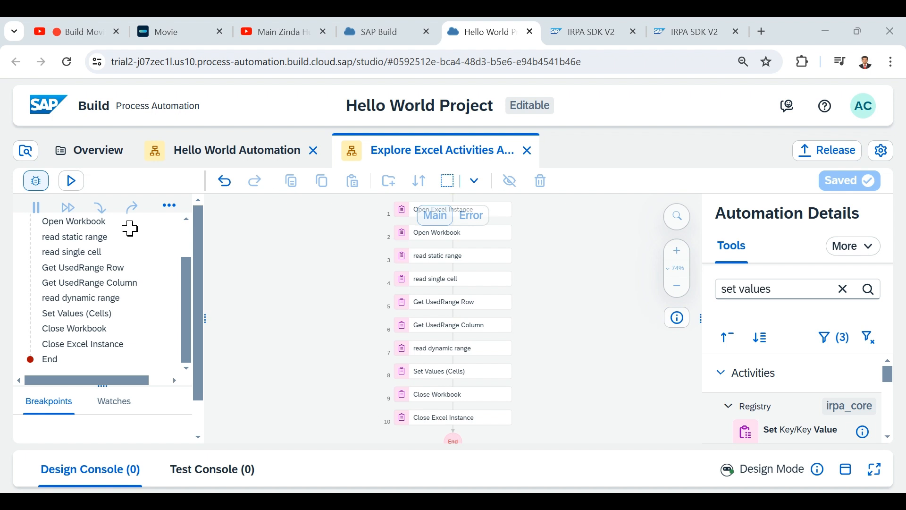
{"action": "key", "text": "alt+Tab"}
{"action": "left_click", "coordinate": [41, 249]}
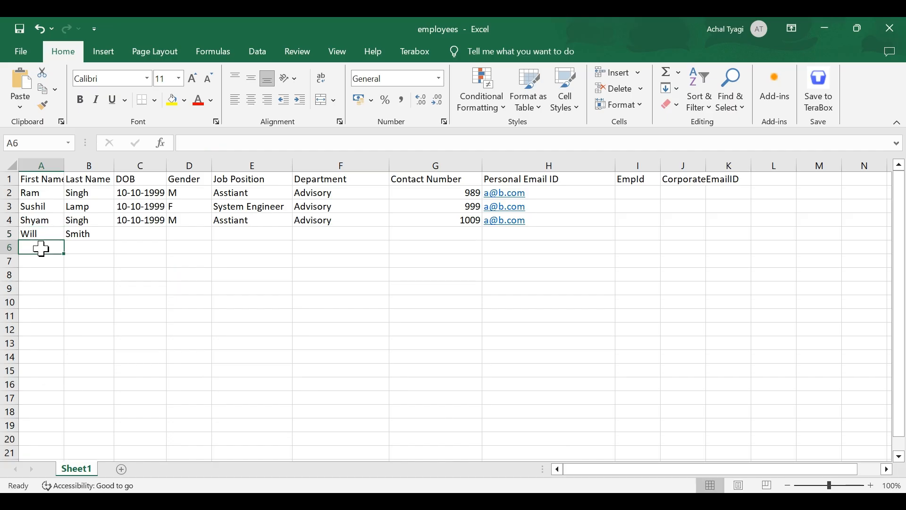
{"action": "left_click", "coordinate": [891, 29]}
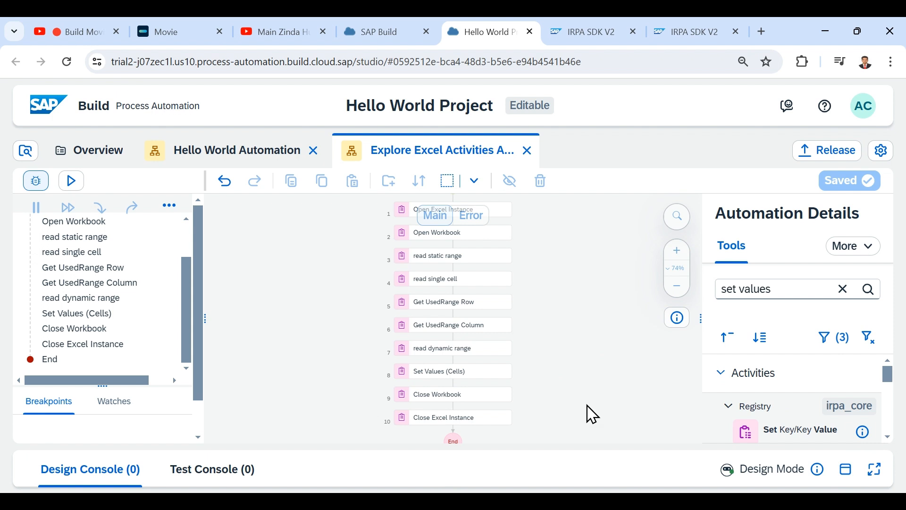
Step: Search Tools for 'push values' and insert a Push Values step after Set Values (Cells)
{"action": "scroll", "coordinate": [587, 405], "scroll_direction": "right", "scroll_amount": 1}
{"action": "scroll", "coordinate": [587, 405], "scroll_direction": "down", "scroll_amount": 2}
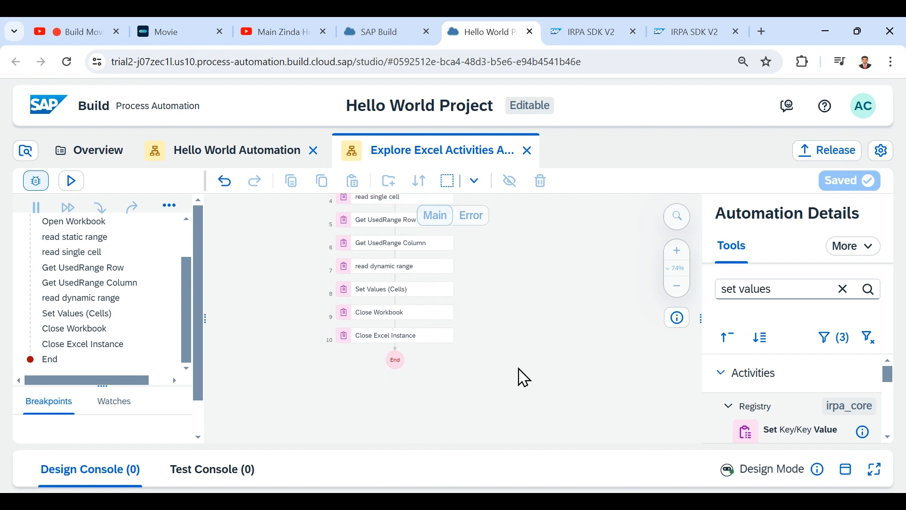
{"action": "scroll", "coordinate": [520, 376], "scroll_direction": "up", "scroll_amount": 2}
{"action": "scroll", "coordinate": [468, 385], "scroll_direction": "down", "scroll_amount": 1}
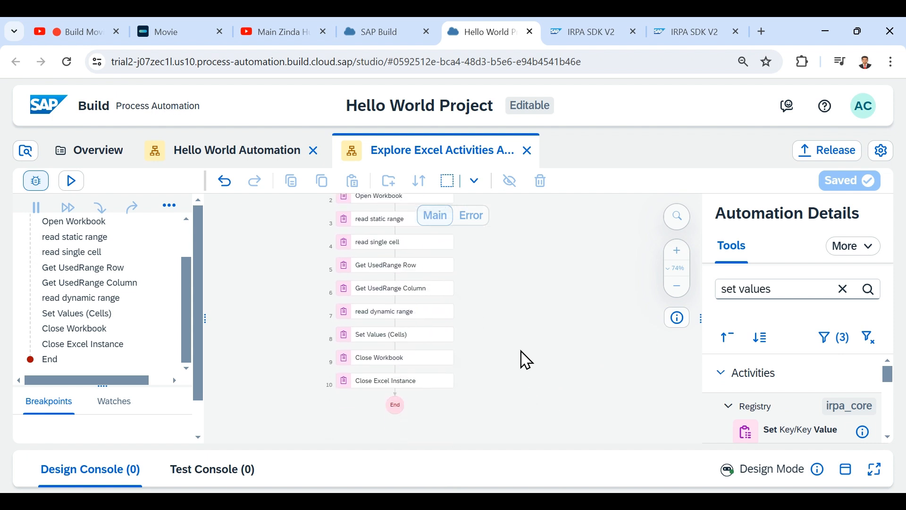
{"action": "scroll", "coordinate": [526, 360], "scroll_direction": "right", "scroll_amount": 1}
{"action": "scroll", "coordinate": [526, 360], "scroll_direction": "up", "scroll_amount": 1}
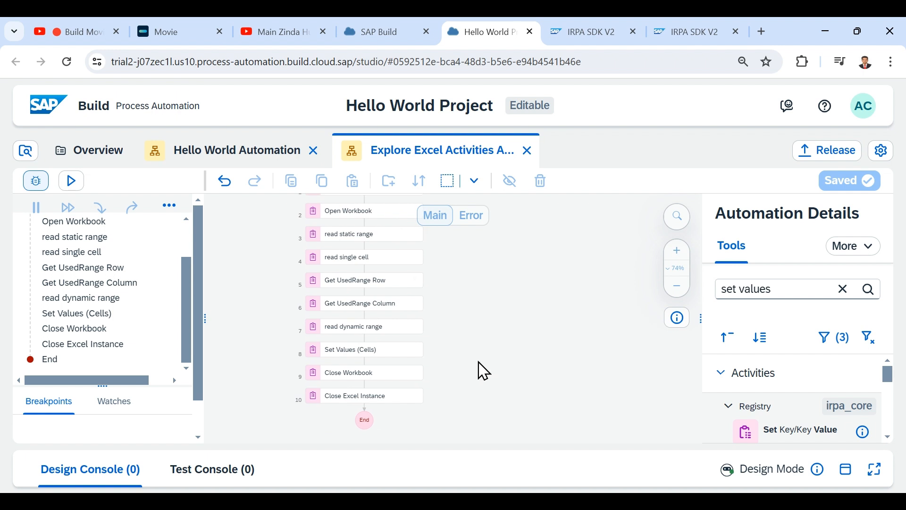
{"action": "left_click", "coordinate": [845, 302]}
{"action": "type", "text": "push values"}
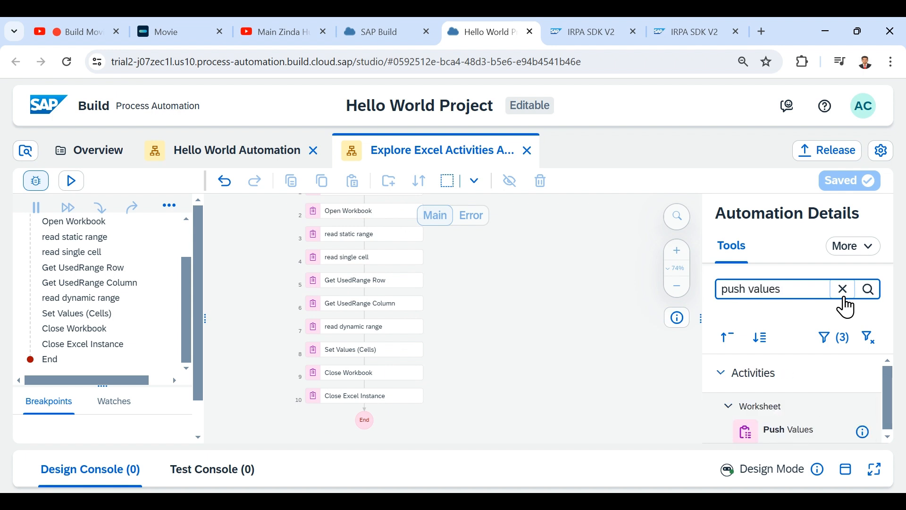
{"action": "left_click_drag", "start_coordinate": [791, 432], "coordinate": [382, 374]}
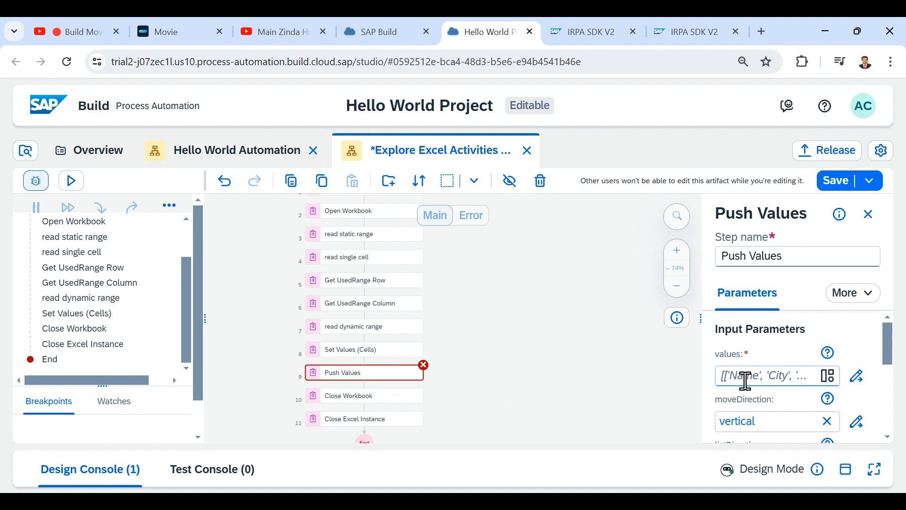
Step: Look through the Push Values step's parameters in the side panel
{"action": "scroll", "coordinate": [746, 381], "scroll_direction": "down", "scroll_amount": 2}
{"action": "scroll", "coordinate": [746, 380], "scroll_direction": "up", "scroll_amount": 1}
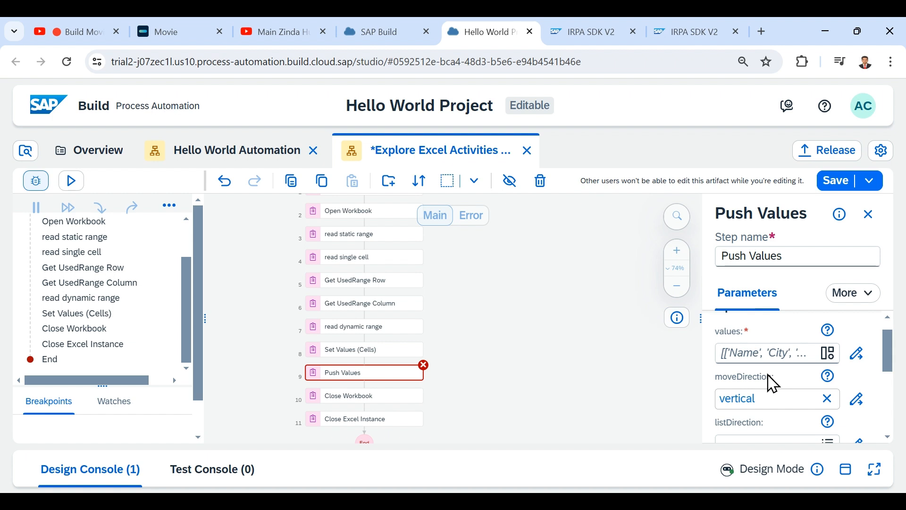
{"action": "scroll", "coordinate": [773, 384], "scroll_direction": "down", "scroll_amount": 1}
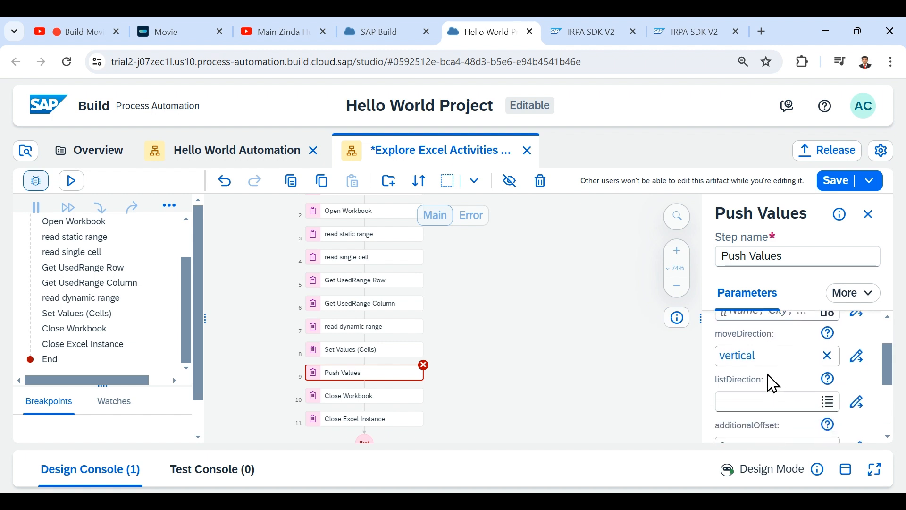
{"action": "scroll", "coordinate": [773, 384], "scroll_direction": "down", "scroll_amount": 1}
{"action": "scroll", "coordinate": [773, 383], "scroll_direction": "up", "scroll_amount": 1}
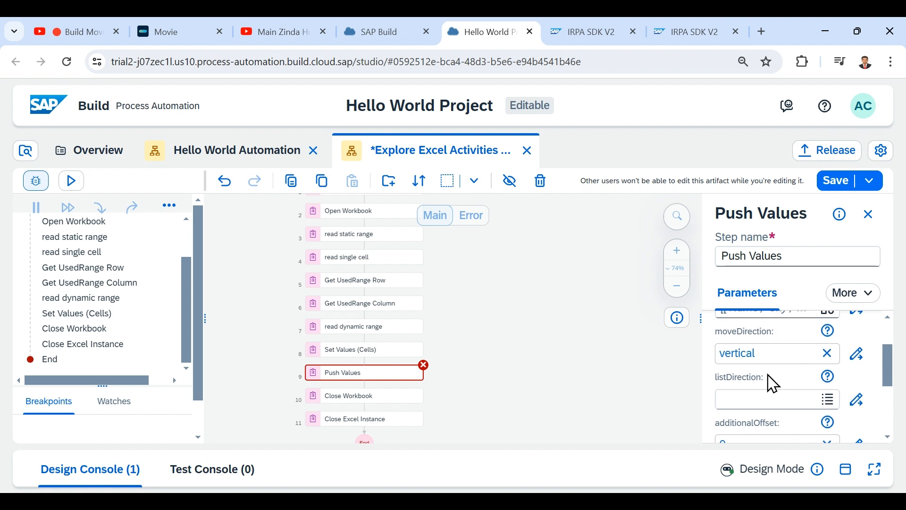
{"action": "scroll", "coordinate": [773, 383], "scroll_direction": "down", "scroll_amount": 1}
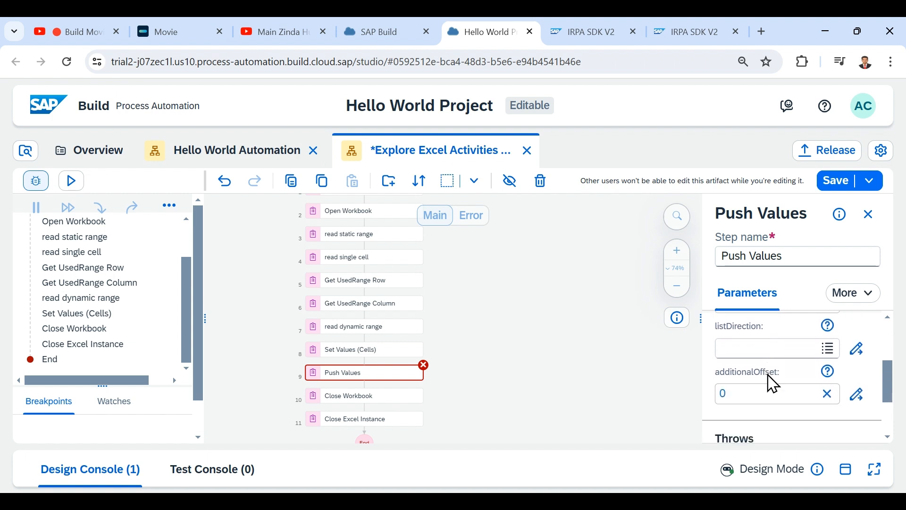
{"action": "scroll", "coordinate": [786, 381], "scroll_direction": "up", "scroll_amount": 2}
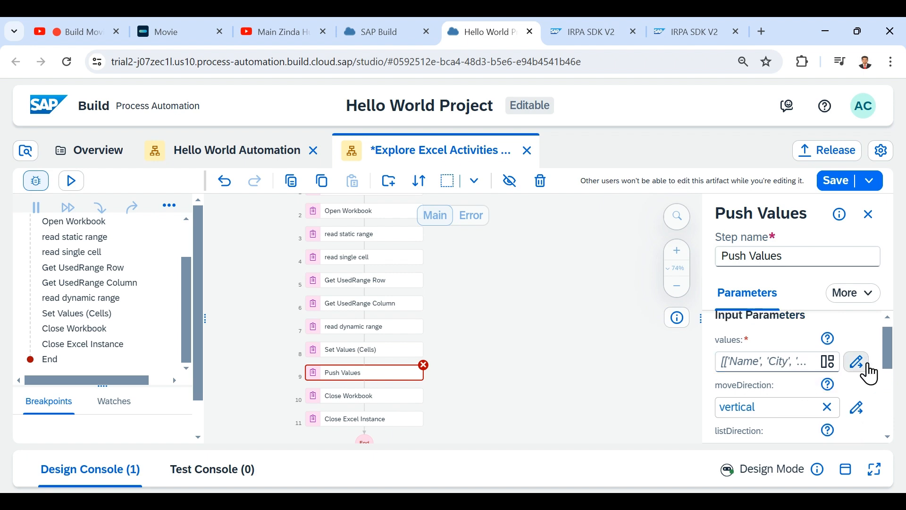
Step: Set the Push Values values to a nested array with a first and last name, then save
{"action": "left_click", "coordinate": [868, 366]}
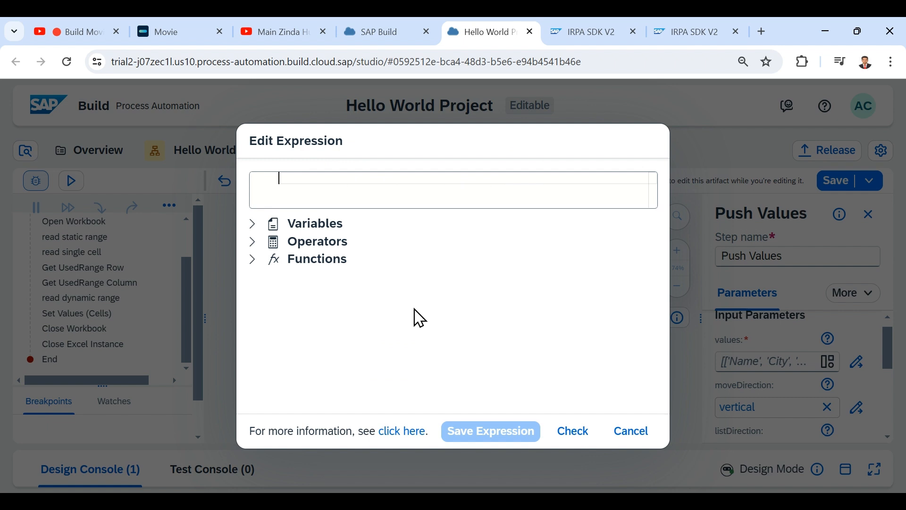
{"action": "type", "text": "[]"}
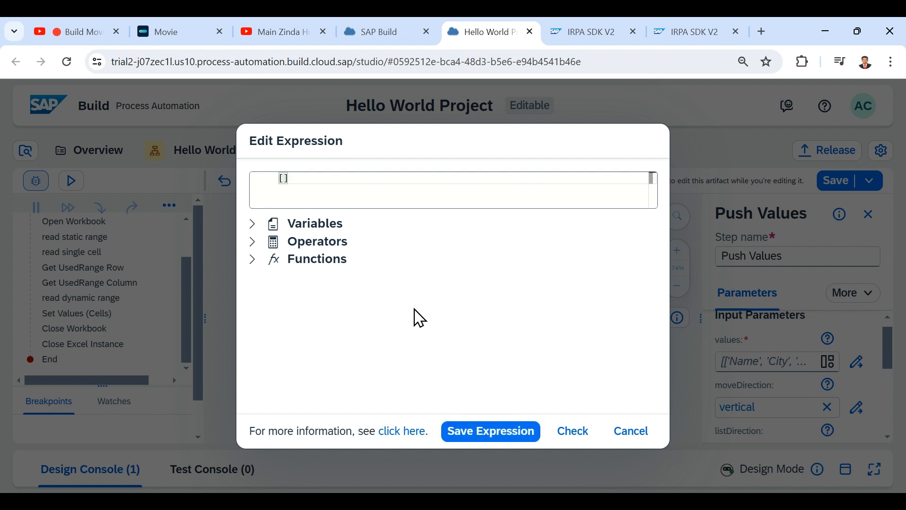
{"action": "type", "text": "[\"John"}
{"action": "key", "text": "End"}
{"action": "type", "text": ",\"Wick"}
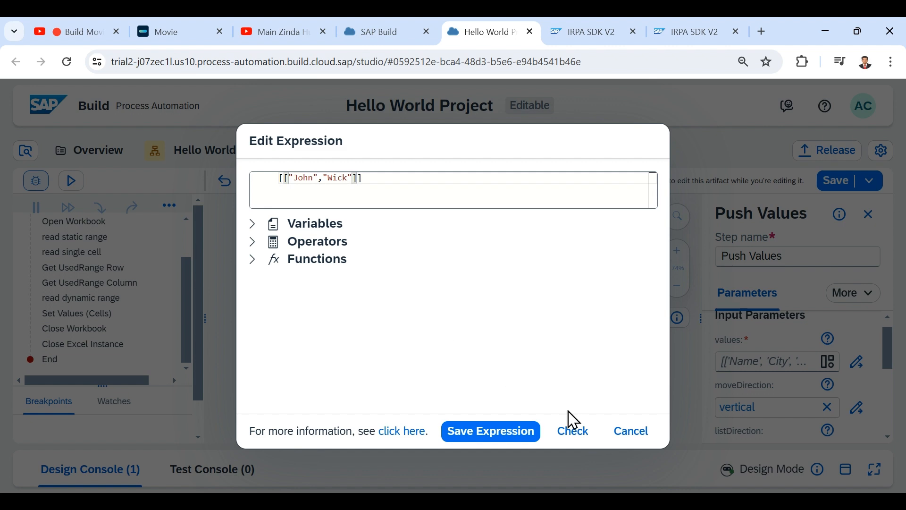
{"action": "left_click", "coordinate": [576, 431]}
{"action": "left_click", "coordinate": [518, 432]}
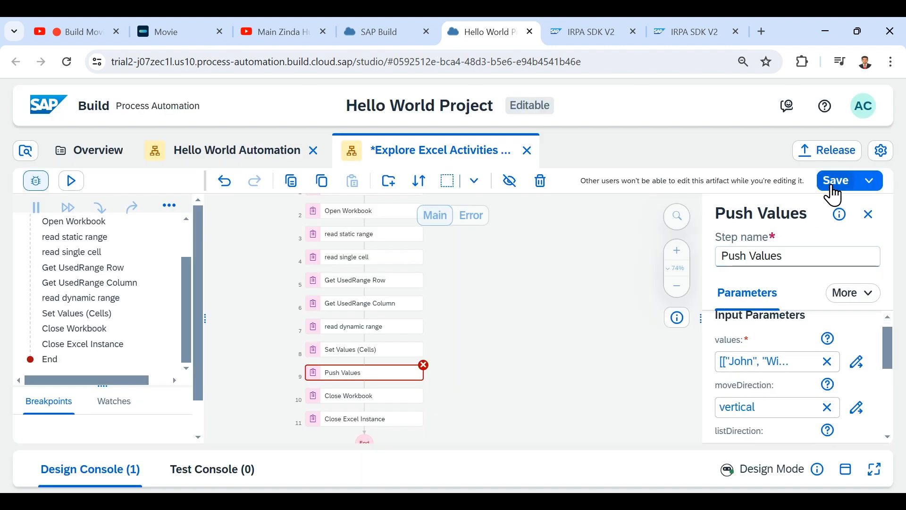
{"action": "left_click", "coordinate": [833, 191]}
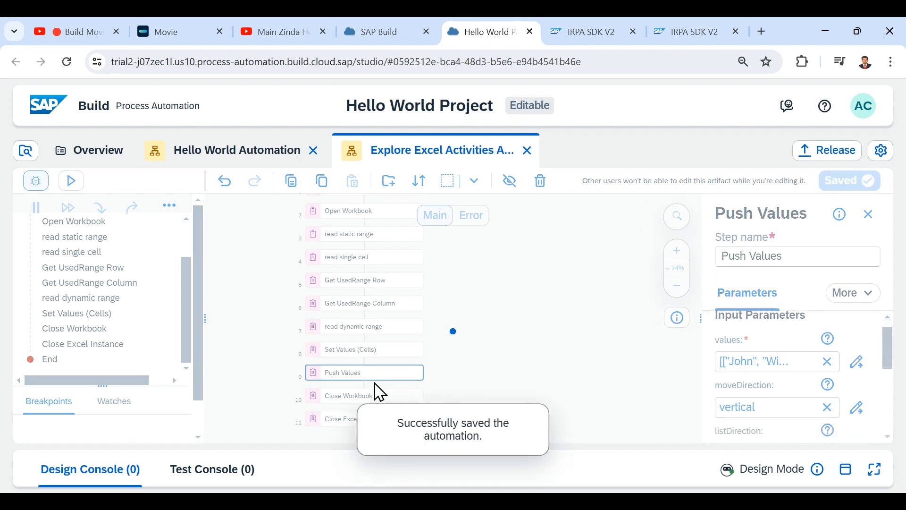
Step: Disable the Set Values (Cells) step and save the automation
{"action": "left_click", "coordinate": [348, 359]}
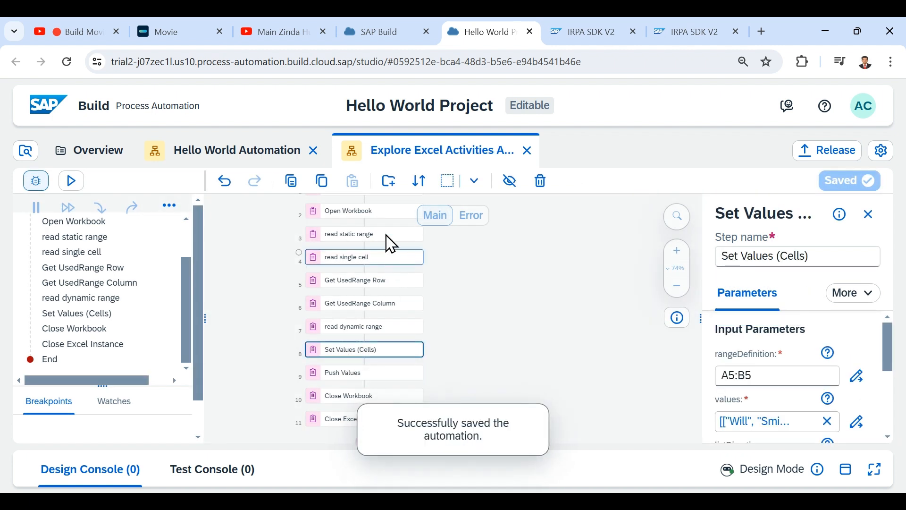
{"action": "left_click", "coordinate": [510, 182]}
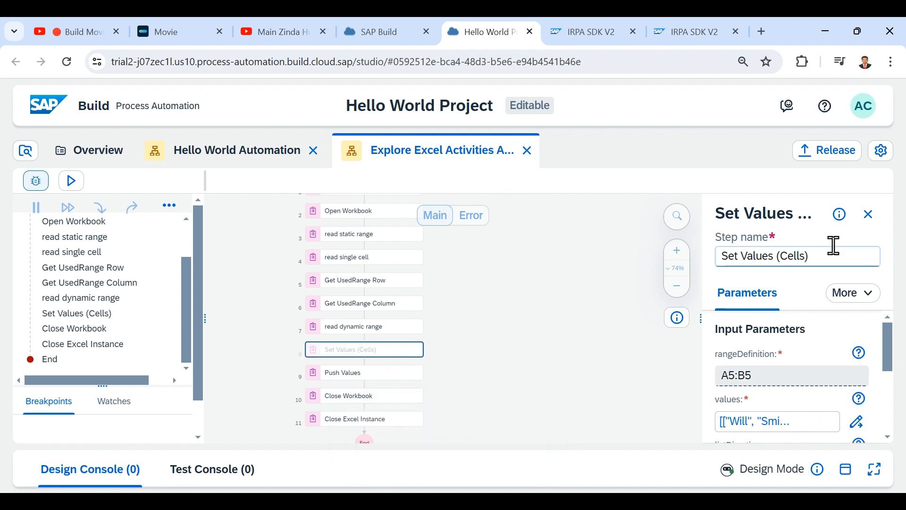
{"action": "left_click", "coordinate": [836, 182]}
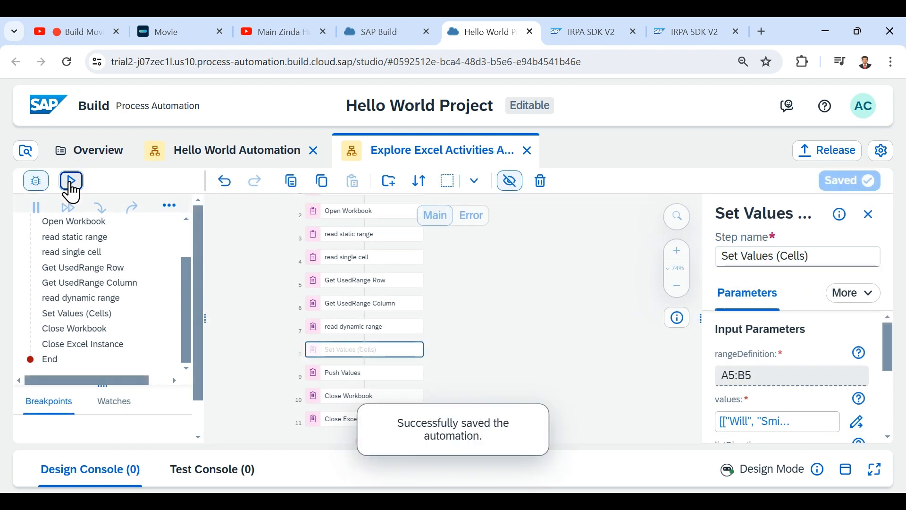
Step: Test-run the automation again and check the new name pair appended in row 6 of employees
{"action": "left_click", "coordinate": [71, 183]}
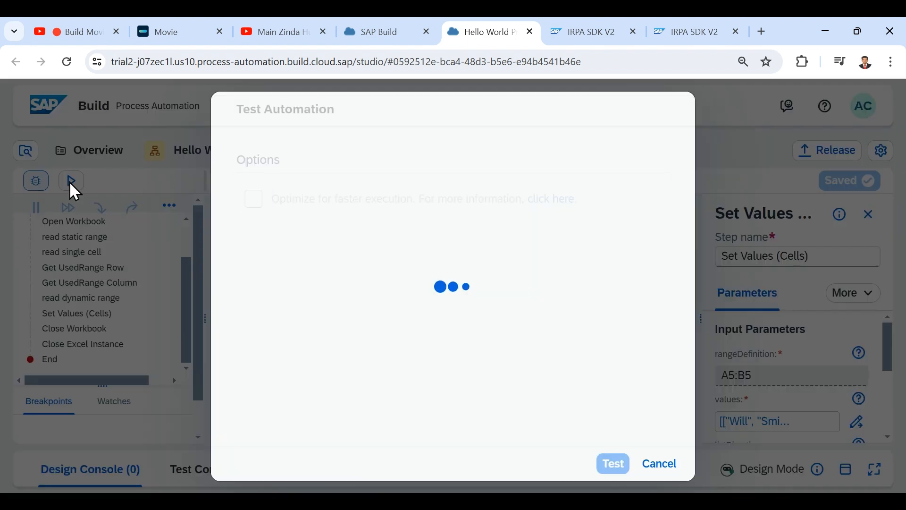
{"action": "left_click", "coordinate": [618, 469]}
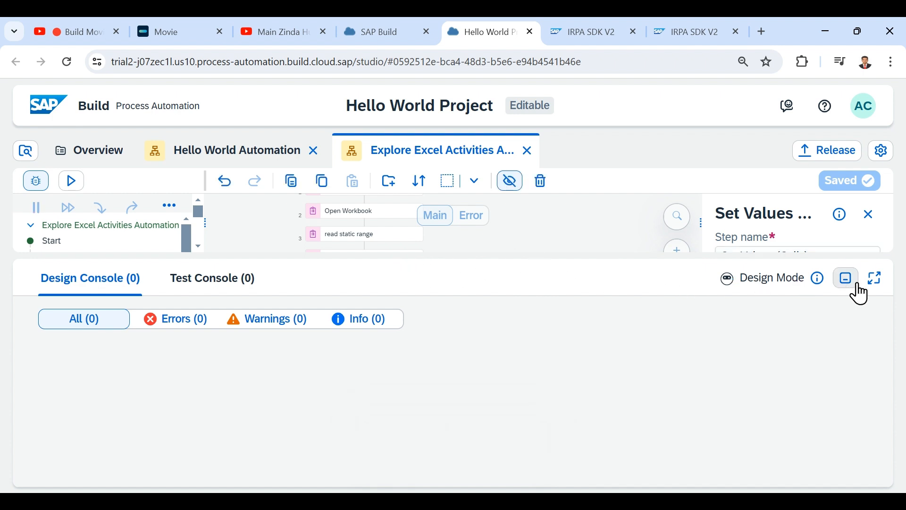
{"action": "left_click", "coordinate": [847, 279]}
{"action": "scroll", "coordinate": [84, 364], "scroll_direction": "down", "scroll_amount": 5}
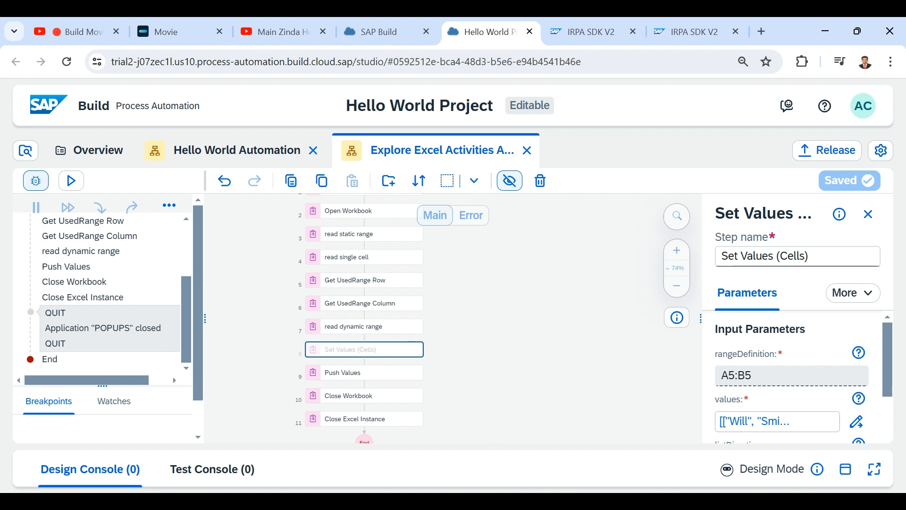
{"action": "left_click", "coordinate": [332, 463]}
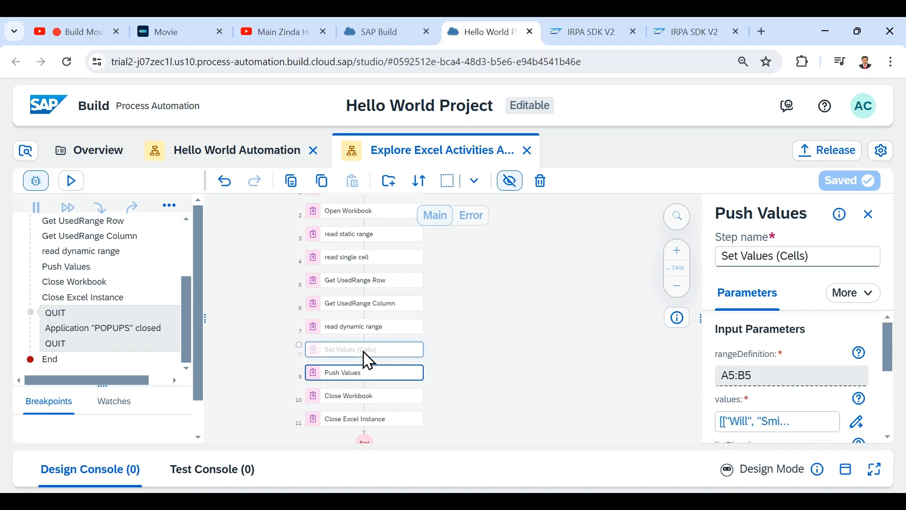
{"action": "left_click", "coordinate": [365, 352]}
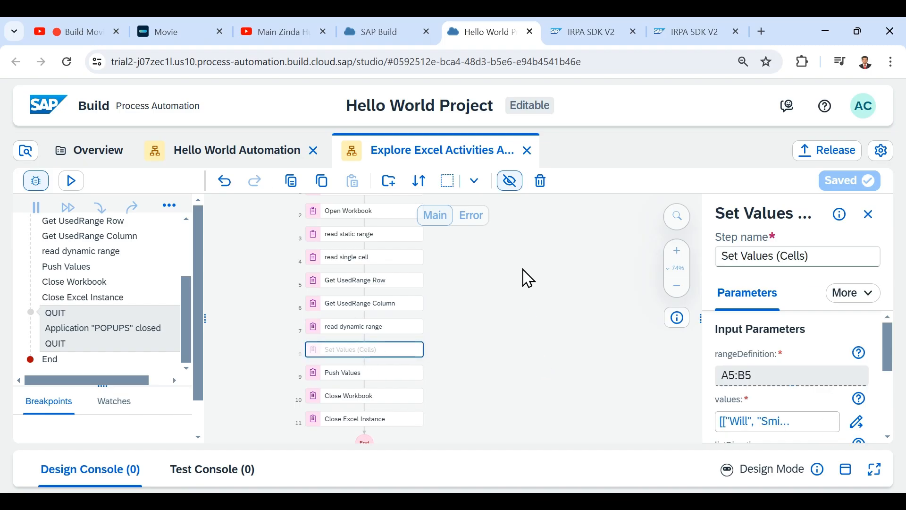